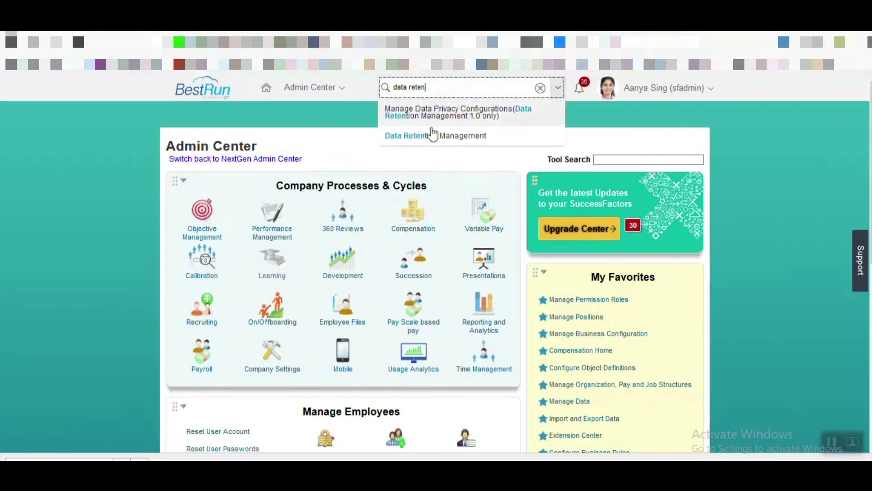
- Go to Data Retention Management and start a new purge request
click(432, 137)
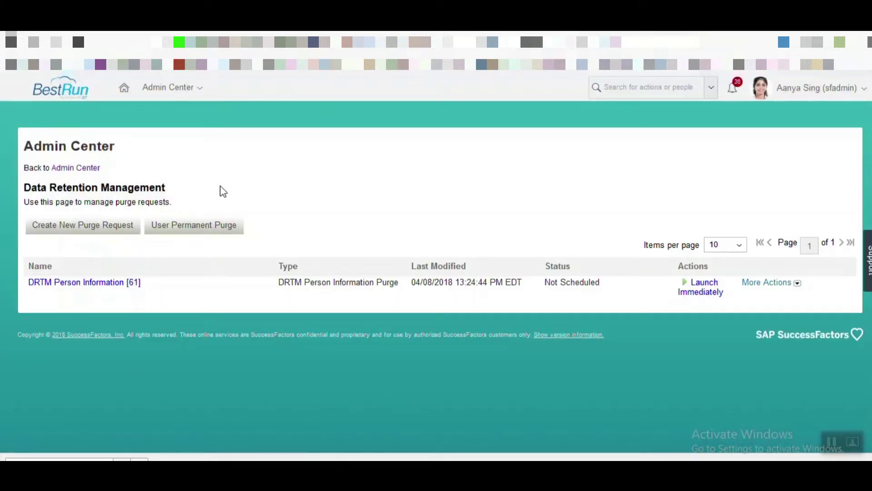
click(57, 231)
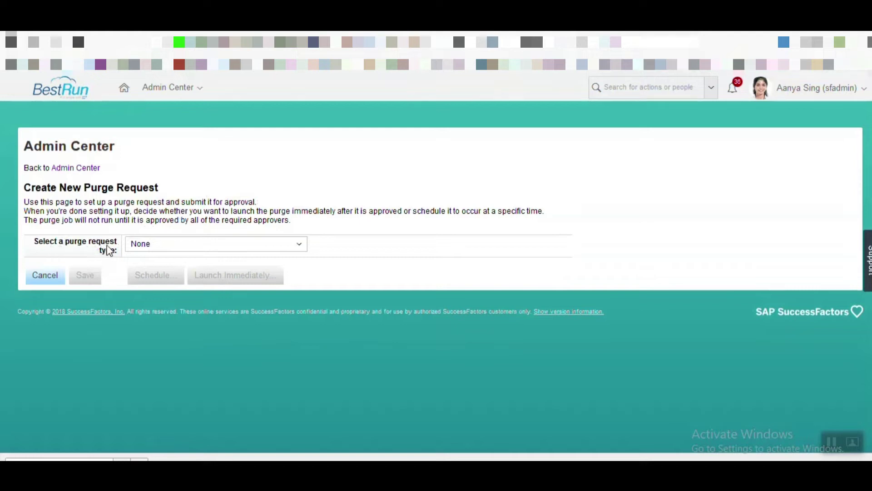
- Set the purge request type to Purge Inactive User
click(301, 244)
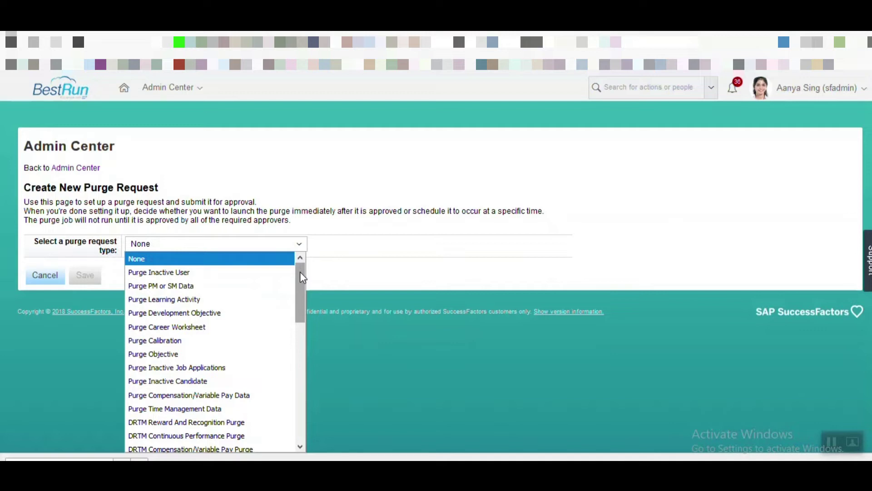
click(252, 275)
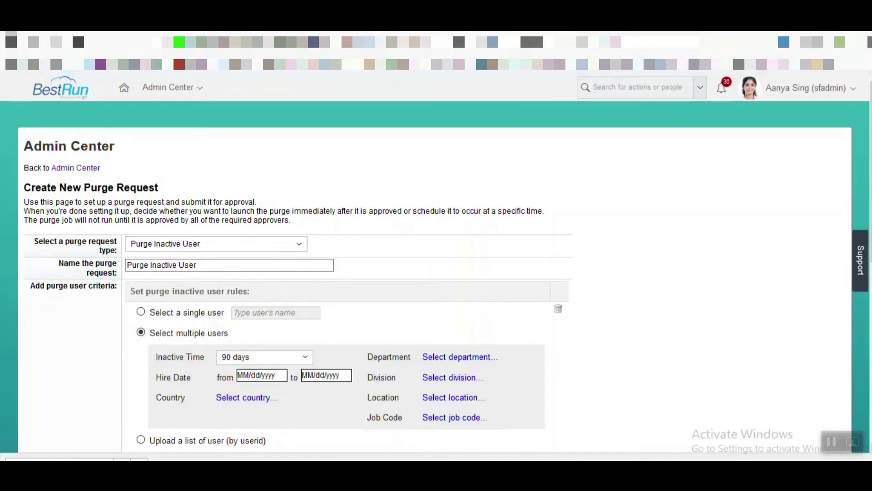
- Add the Asset Management department to the multiple-users rule
scroll(436, 273, down, 2)
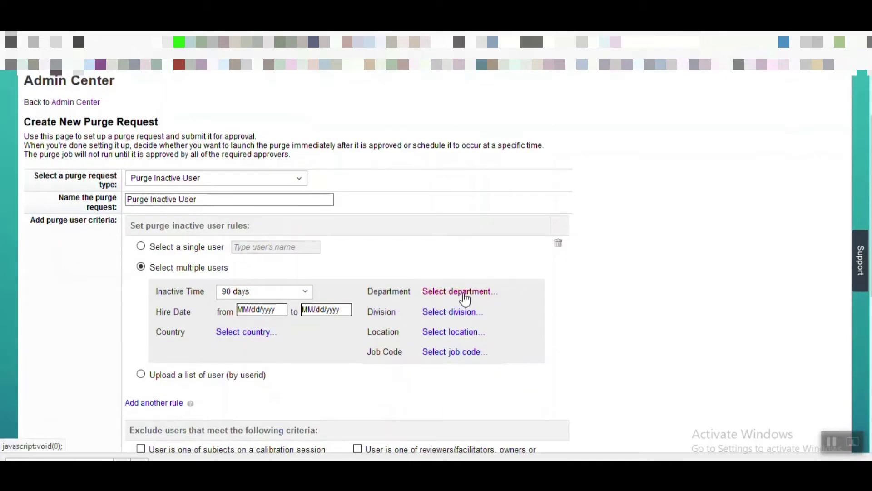
click(462, 295)
click(320, 204)
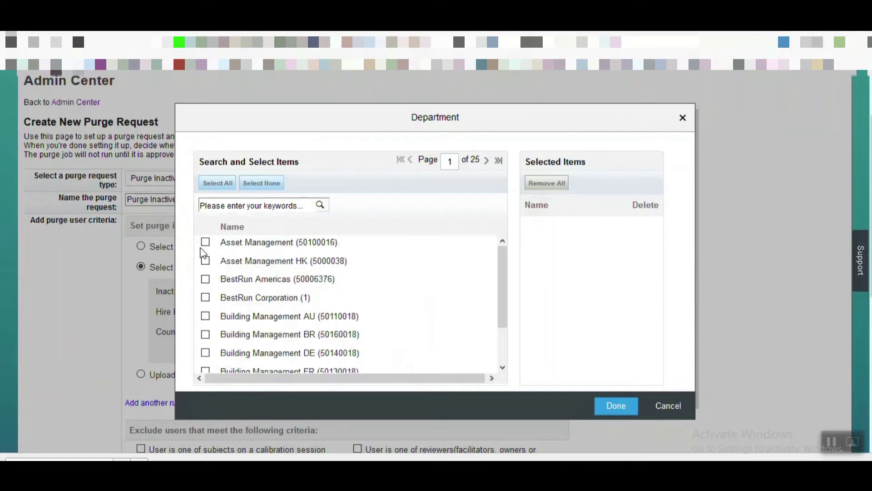
click(206, 242)
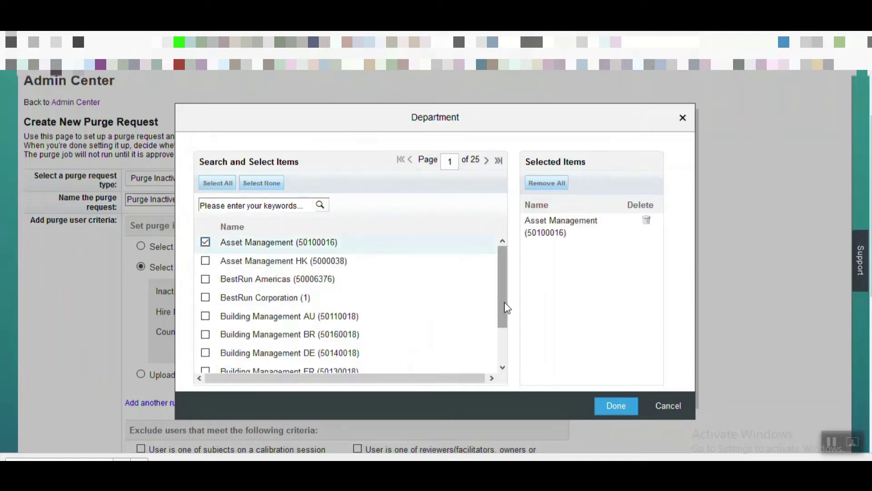
click(617, 405)
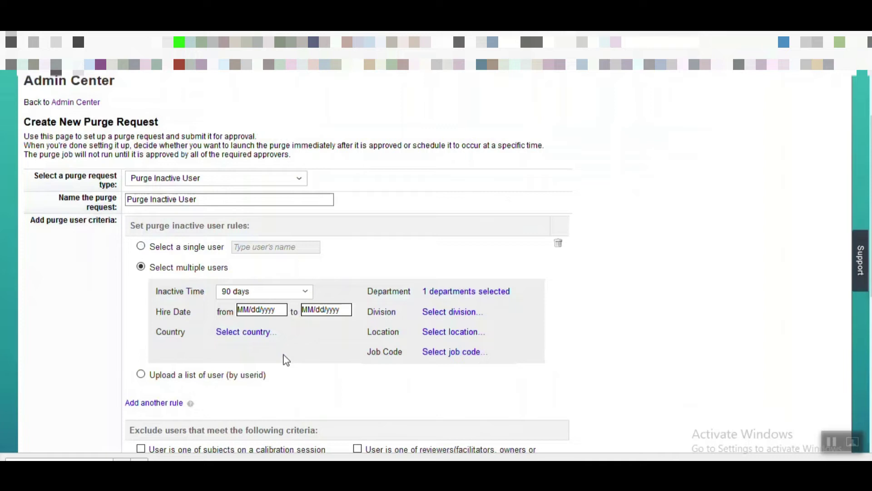
- Switch the rule to uploading a userid list and review the example CSV in Excel
click(141, 375)
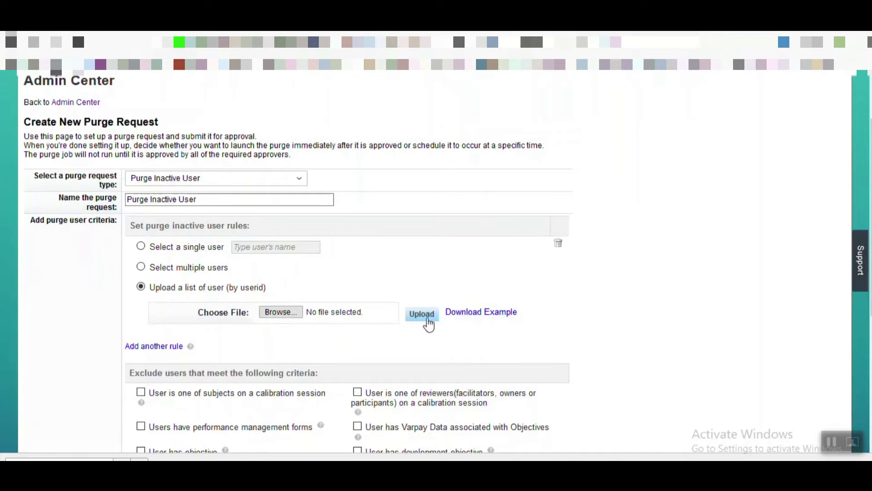
click(481, 313)
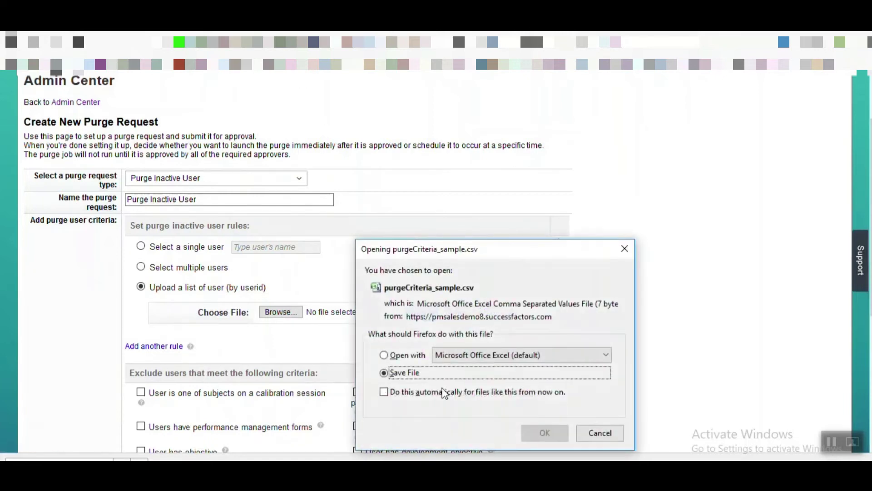
click(383, 355)
click(559, 436)
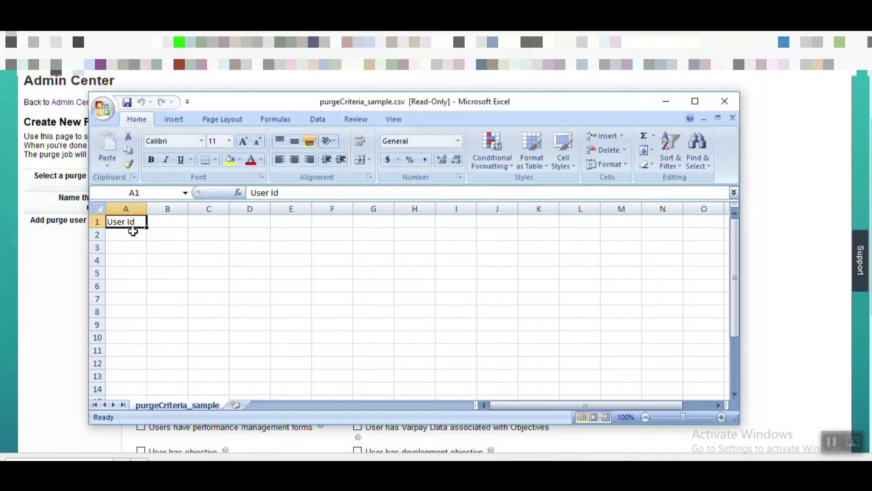
click(132, 233)
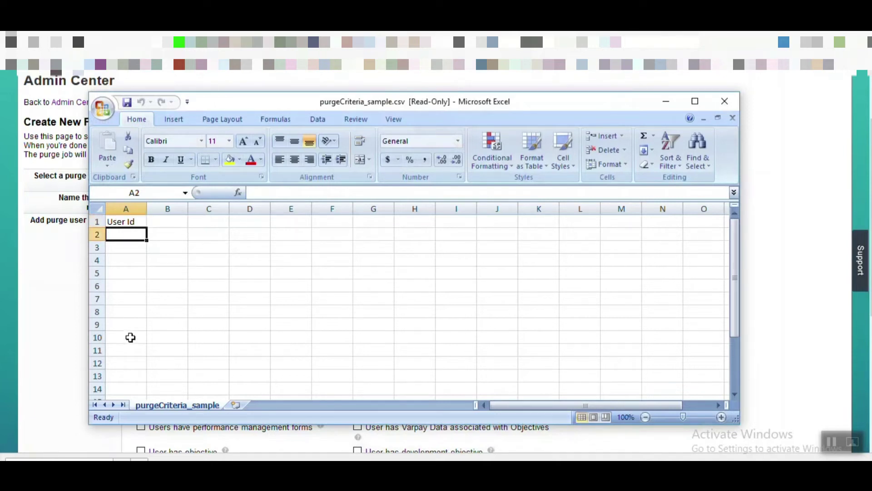
click(730, 101)
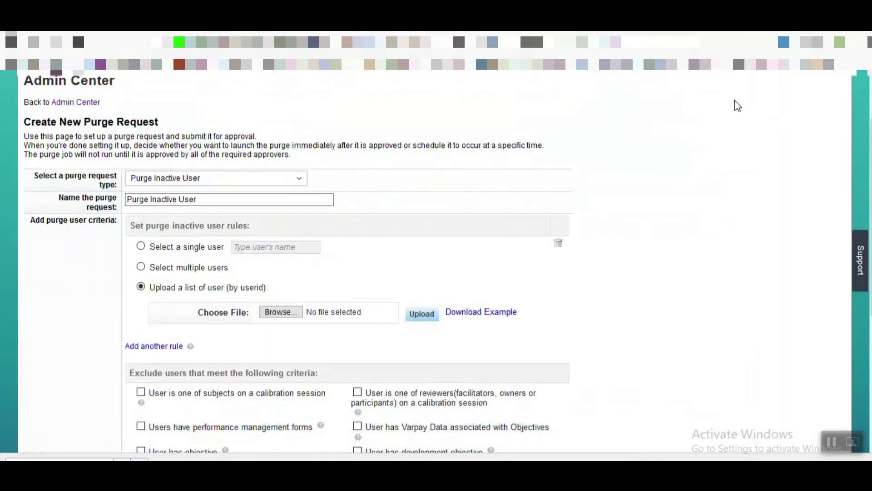
- Switch the rule to a single user and pick a matching user from the suggestions
click(145, 247)
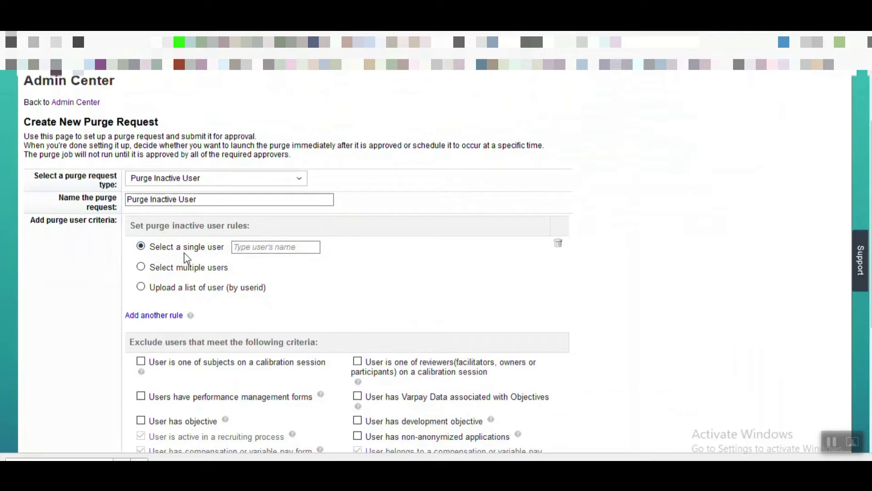
click(268, 247)
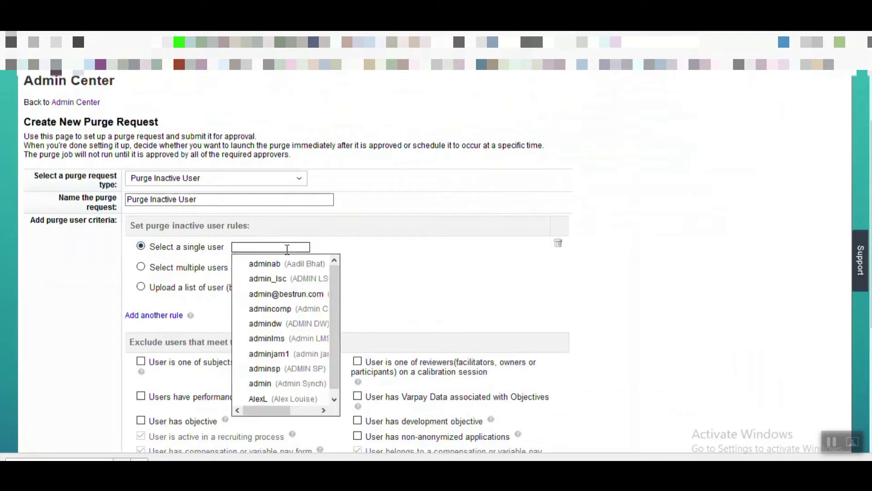
click(286, 248)
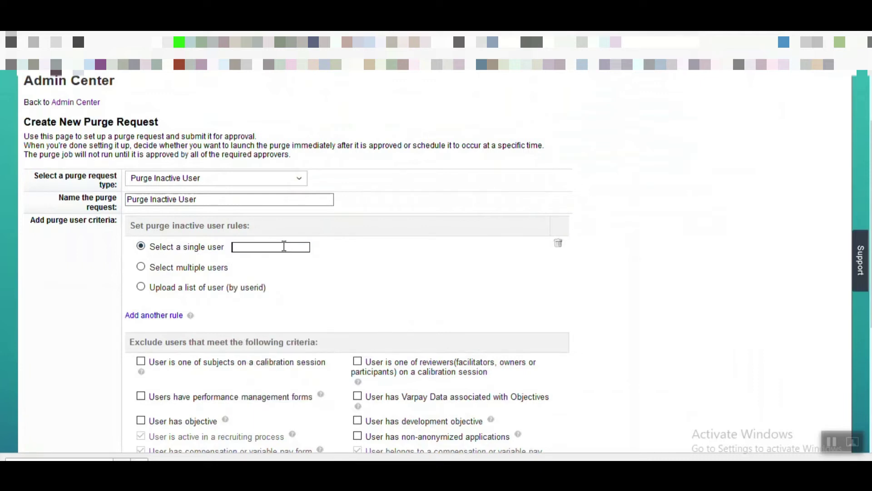
text(vi)
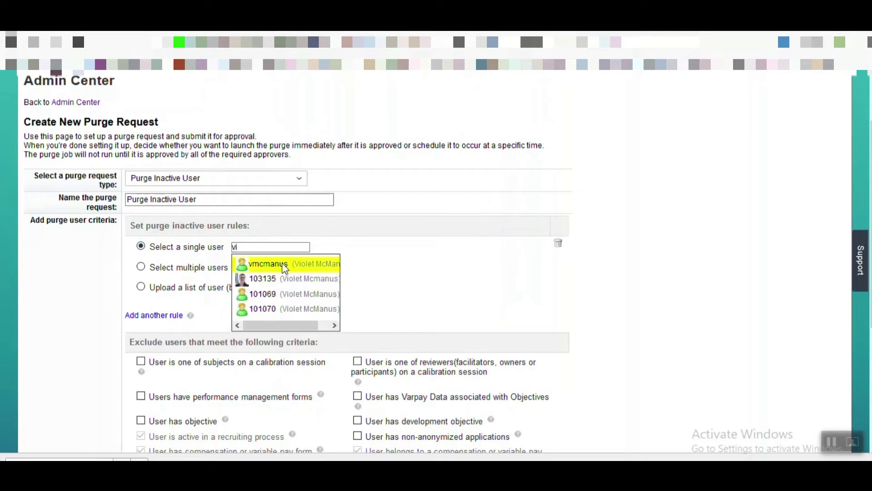
click(284, 268)
- Open Admin Center in a new browser tab
scroll(291, 205, up, 2)
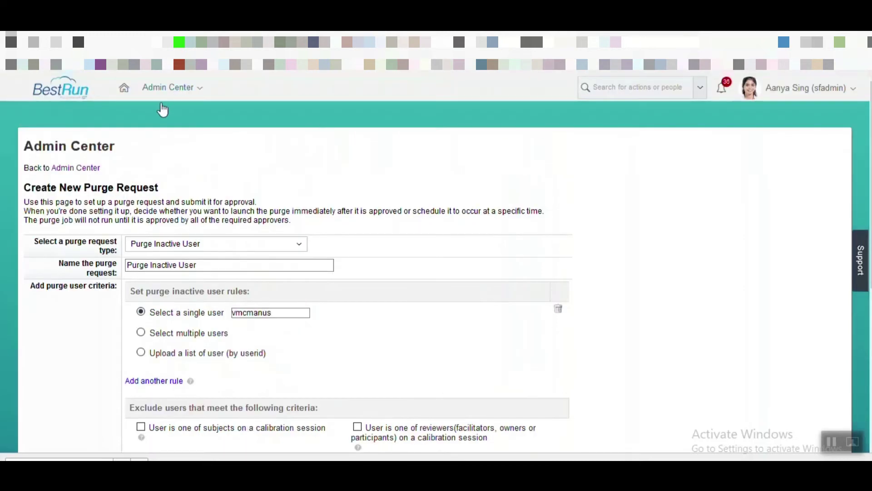
right_click(86, 172)
click(109, 177)
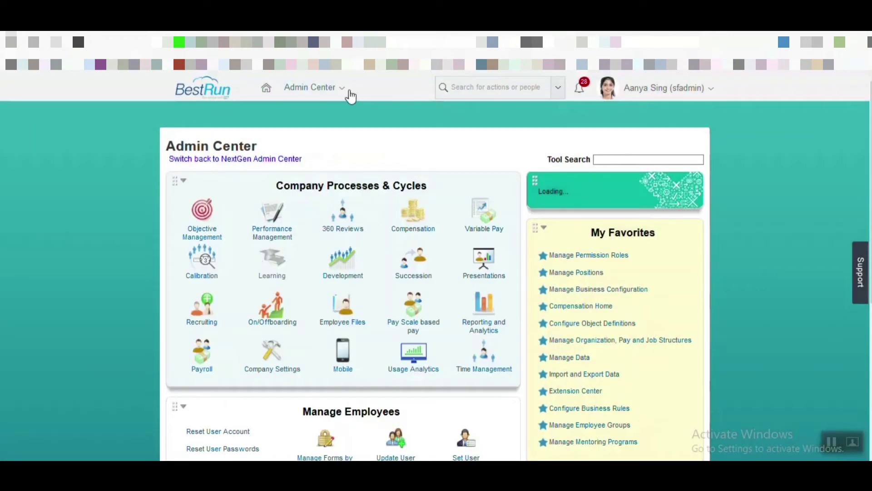
- Search Employee Files for the inactive user's user id, including inactive users
click(344, 89)
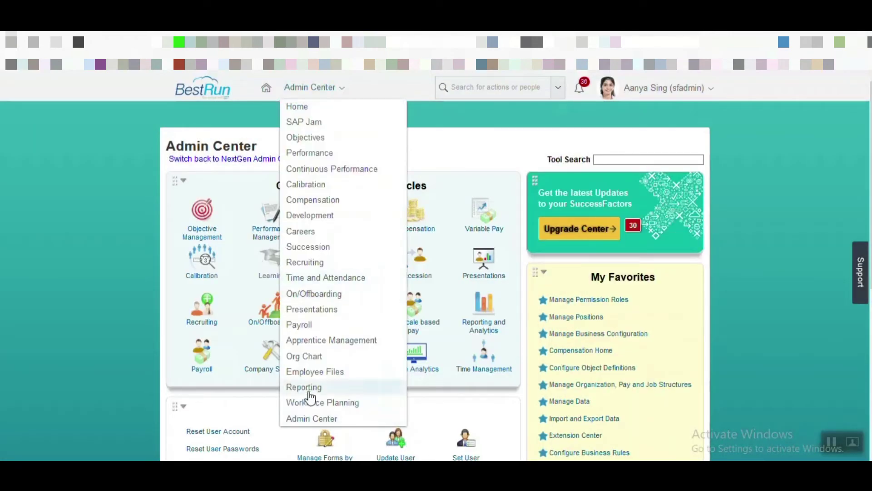
click(311, 372)
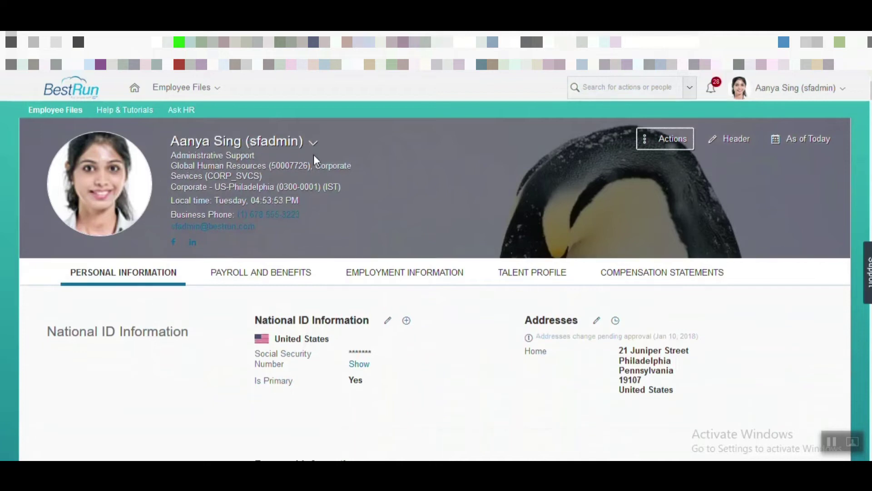
click(314, 145)
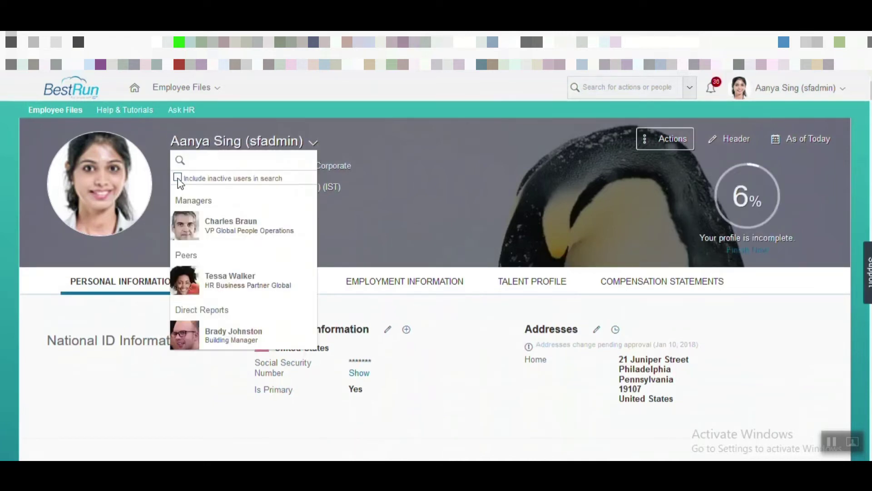
click(178, 177)
click(212, 160)
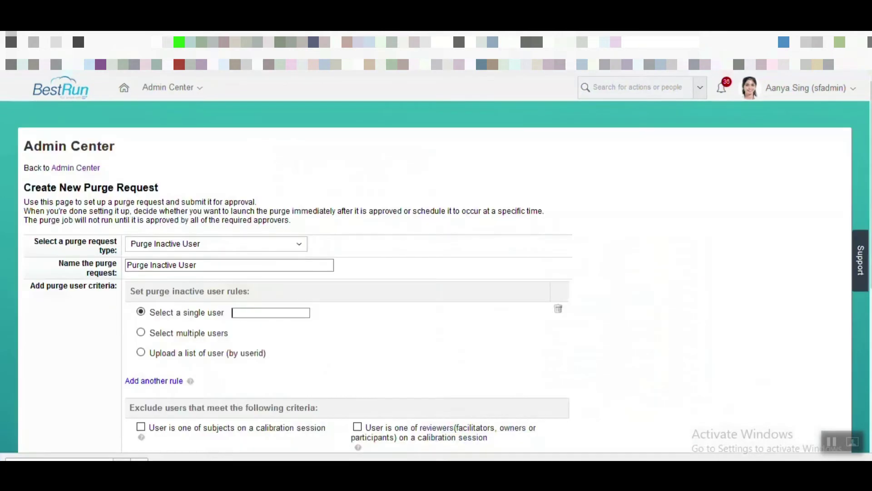
- Open the inactive user's profile and paste their user id into the single-user field
click(449, 42)
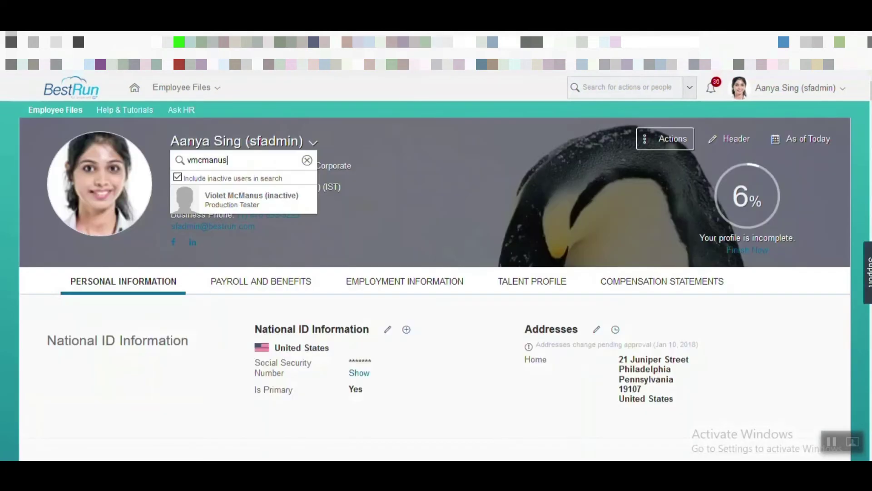
click(253, 198)
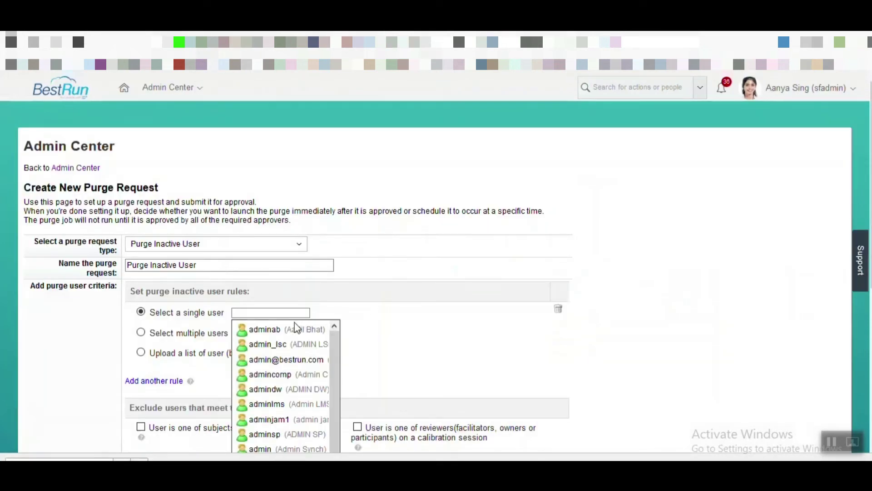
click(290, 313)
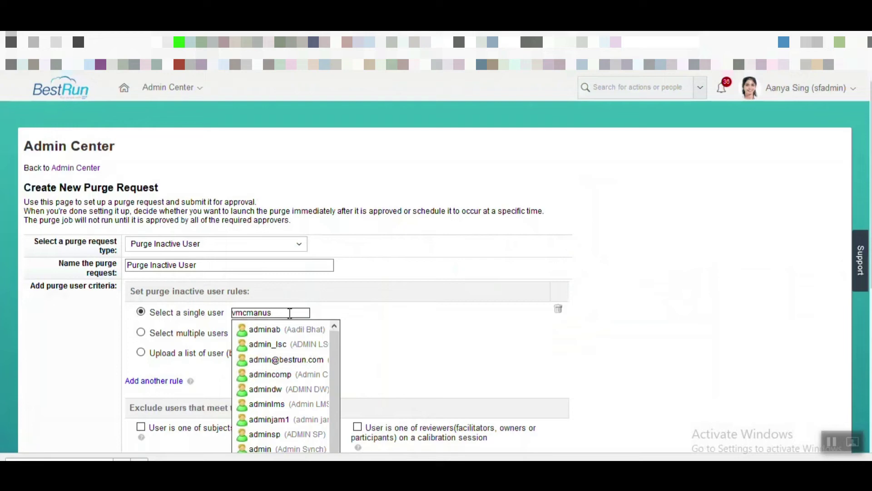
- Accept the matching inactive user suggestion and scroll down to the exclusion criteria
key(Down)
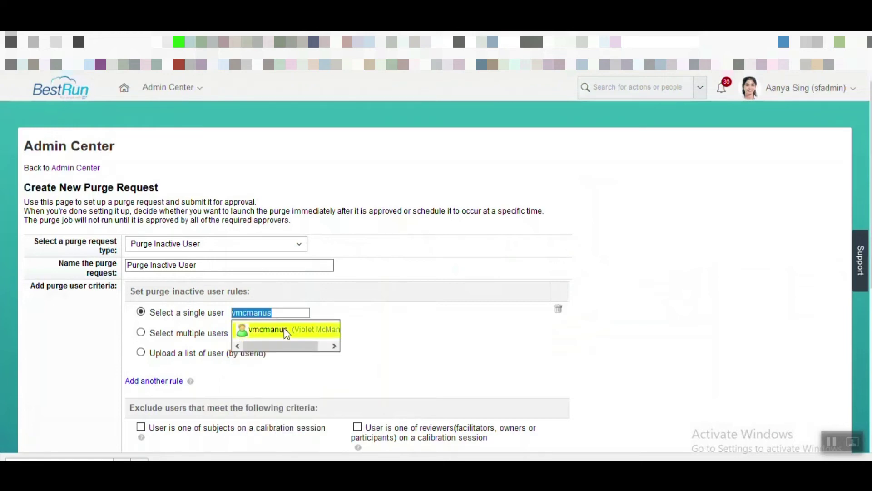
key(Return)
scroll(667, 275, down, 4)
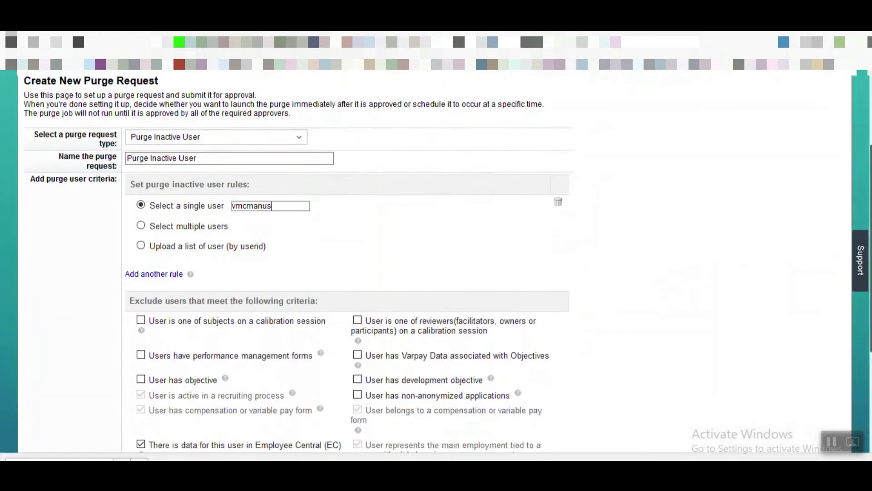
scroll(436, 263, down, 1)
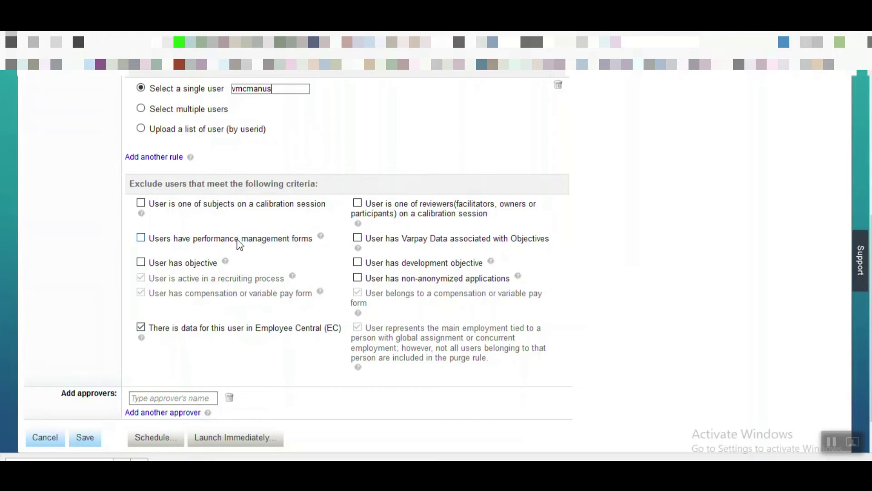
- Untick the Employee Central data exclusion, leaving only the locked recruiting and compensation exclusions
click(141, 237)
click(142, 328)
click(201, 401)
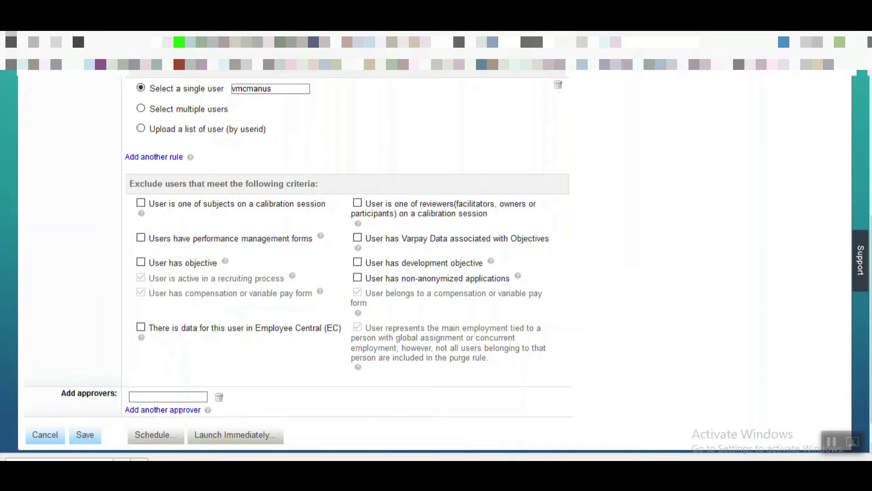
scroll(437, 245, down, 1)
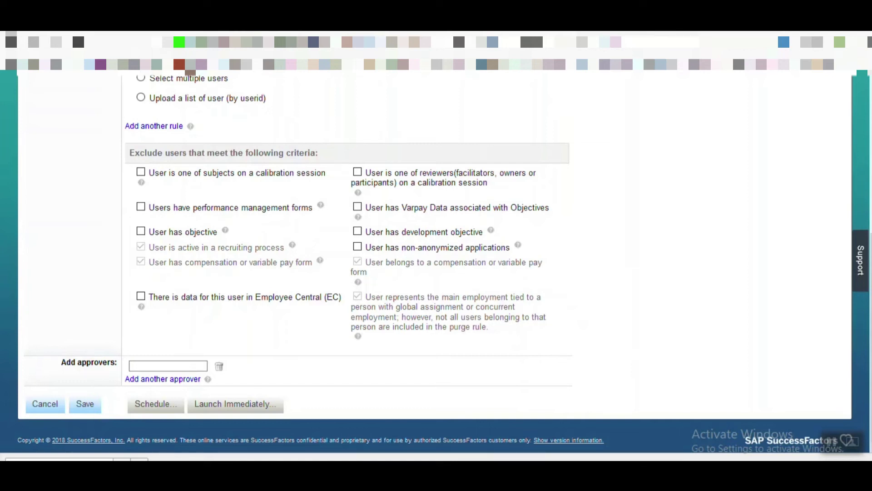
- Add sfadmin as approver, save the request, and return to Data Retention Management
text(sf)
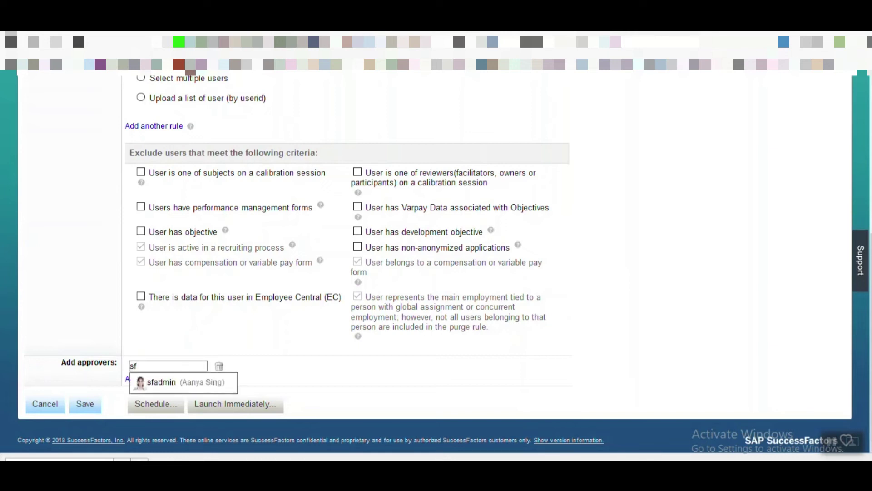
click(151, 385)
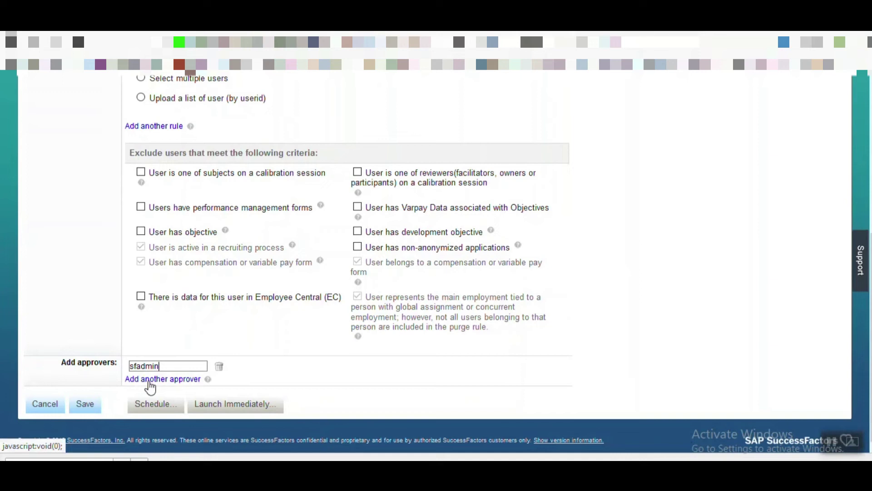
click(85, 408)
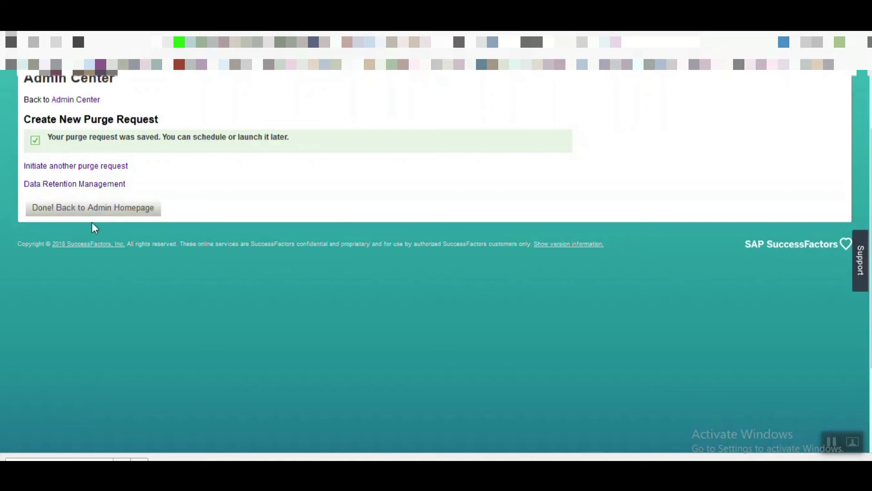
click(85, 184)
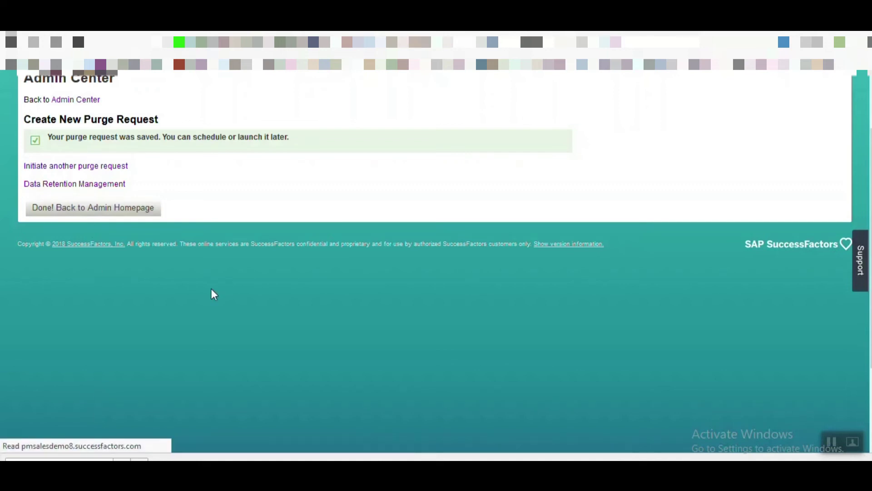
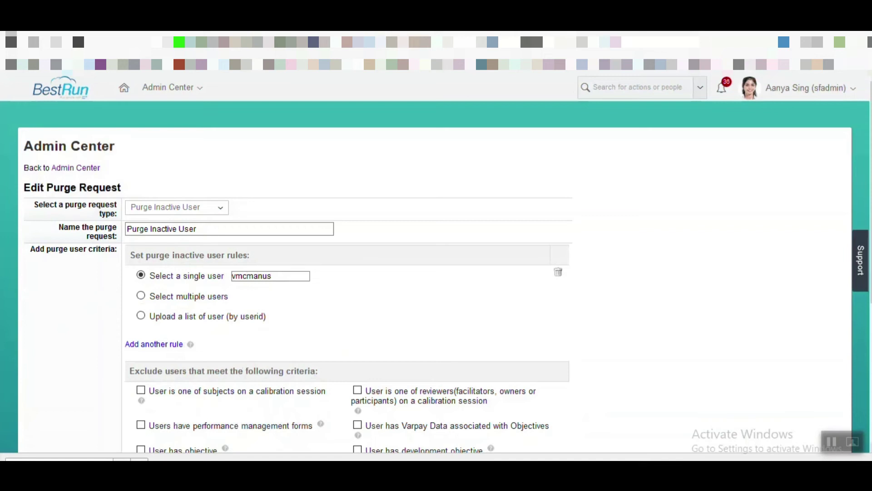
scroll(436, 259, down, 5)
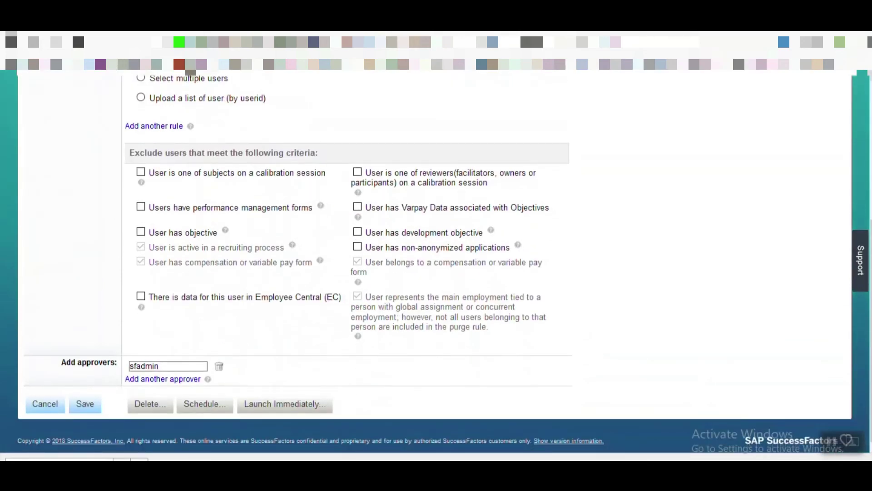
scroll(424, 177, up, 3)
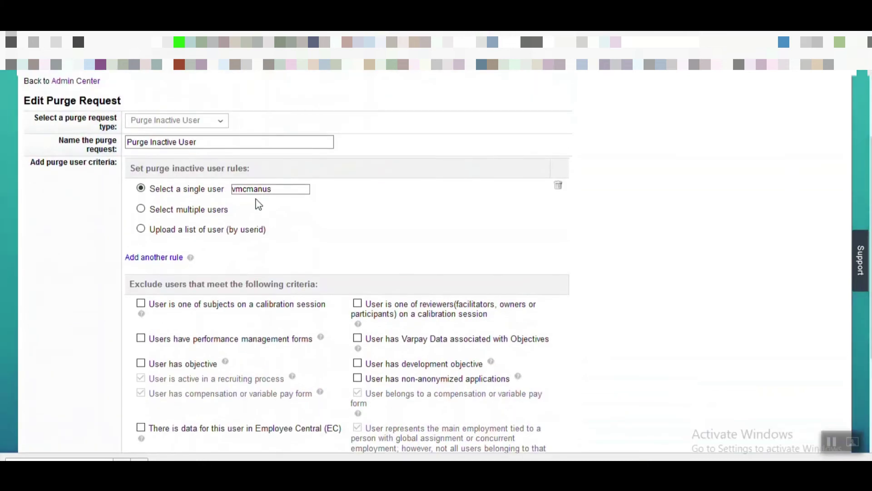
click(272, 189)
scroll(365, 407, down, 3)
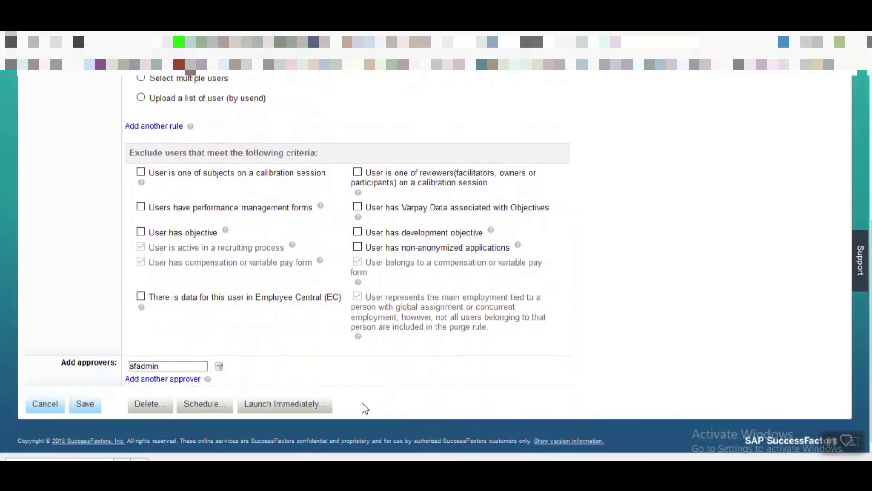
click(213, 401)
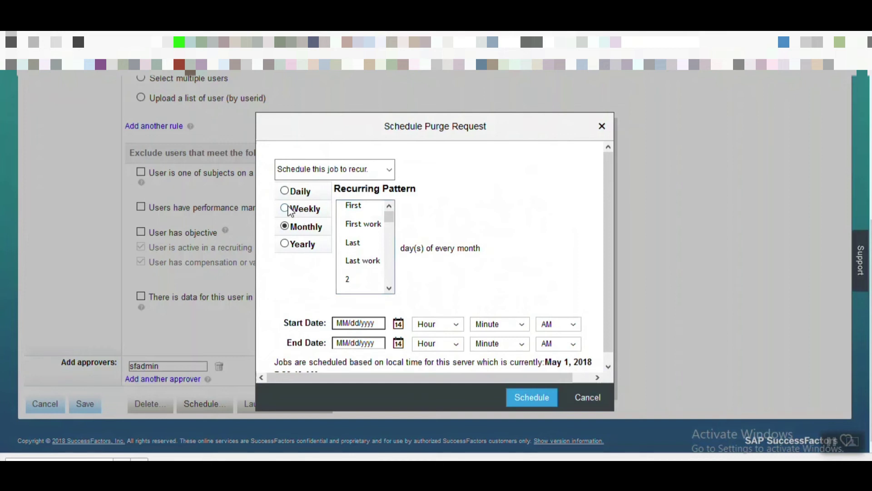
click(591, 398)
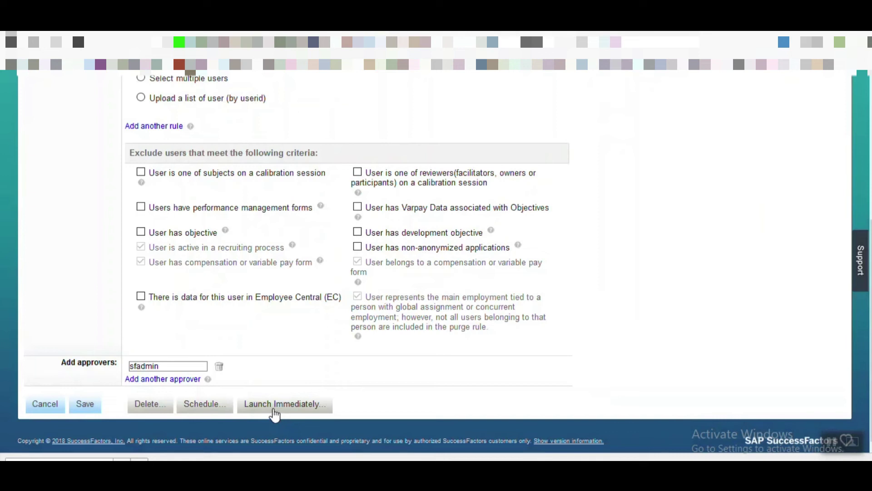
- Launch the purge request immediately, confirming Yes in the Launch Purge Request dialog
click(274, 411)
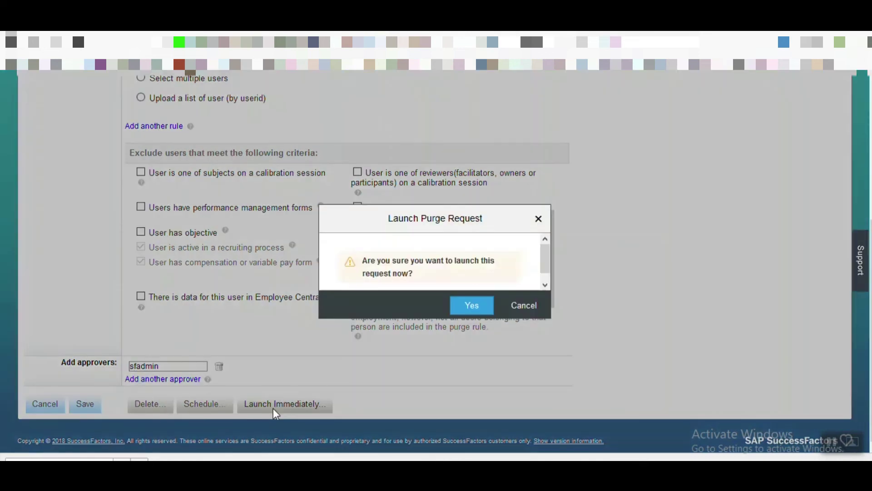
click(472, 306)
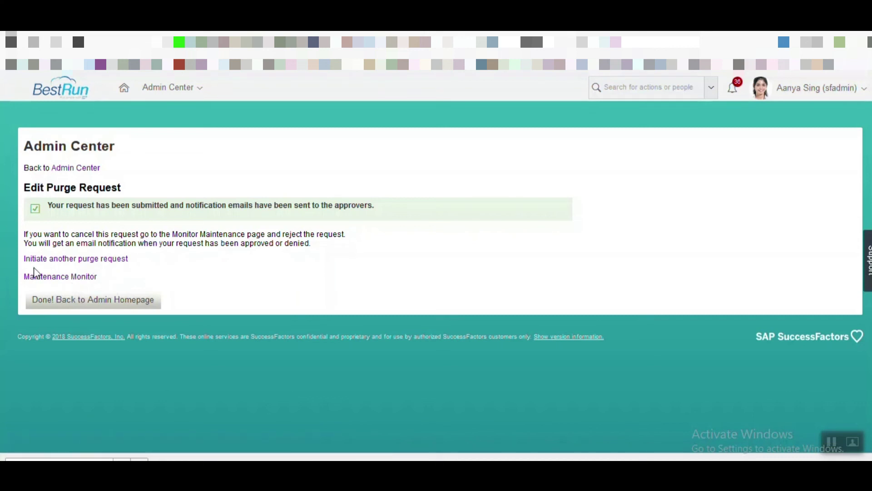
right_click(70, 283)
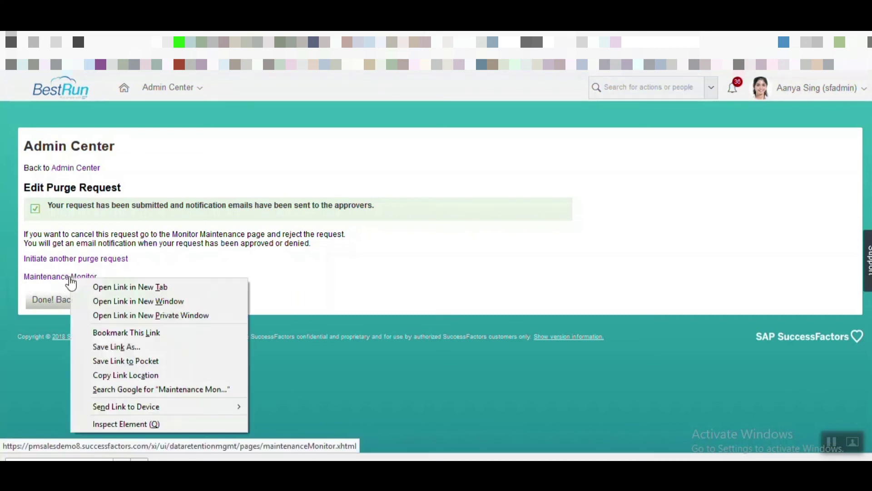
- In a new Maintenance Monitor tab, approve the Purge Inactive User [84] request
click(98, 287)
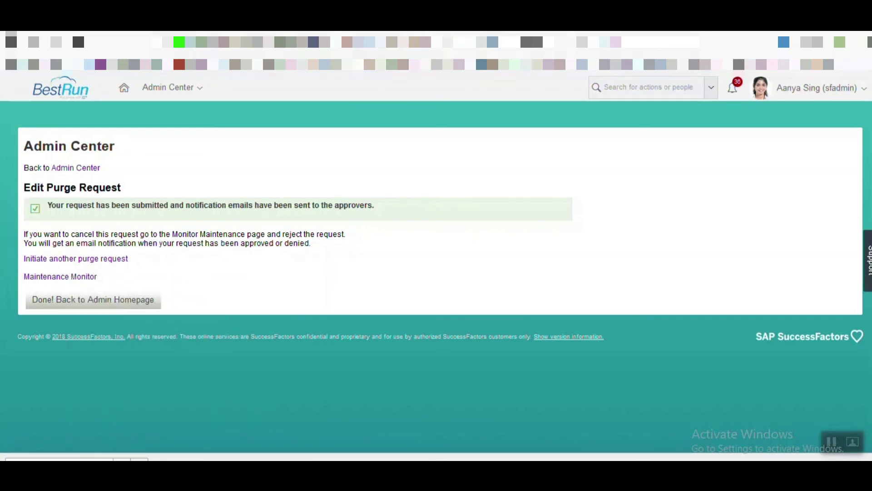
click(482, 50)
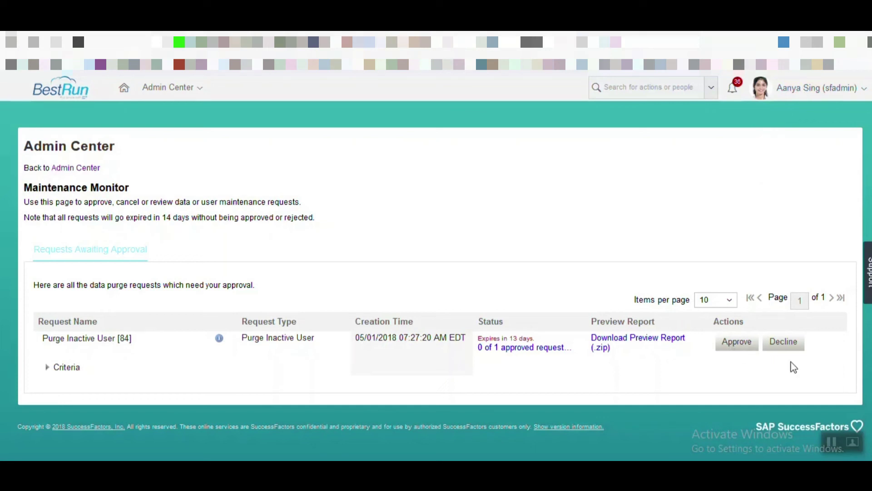
click(732, 348)
click(488, 320)
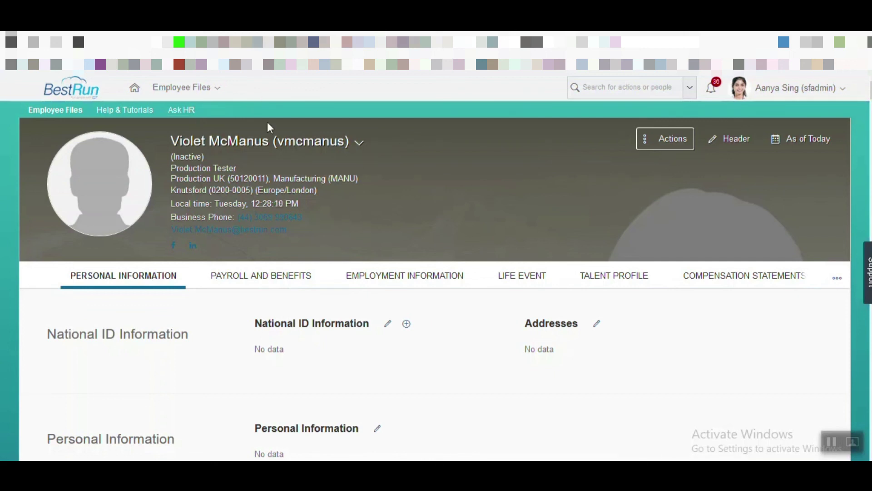
- In Employee Files, search for the purged user ID with inactive users included
click(221, 90)
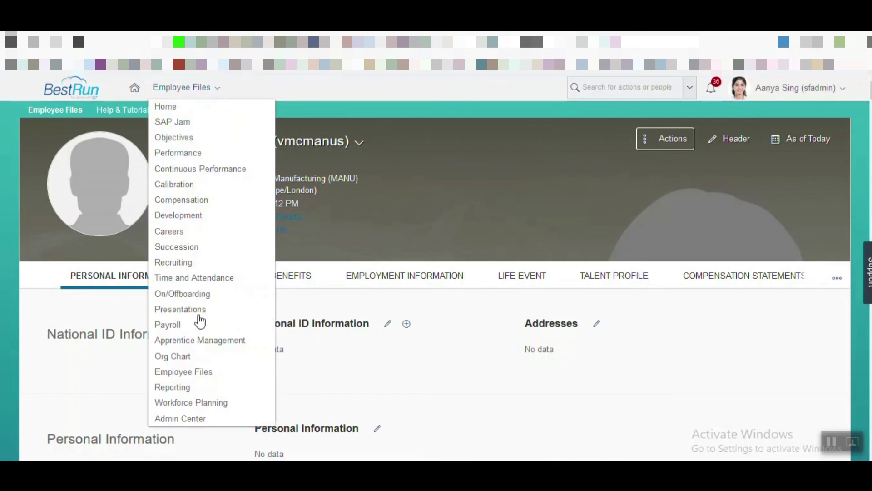
click(194, 373)
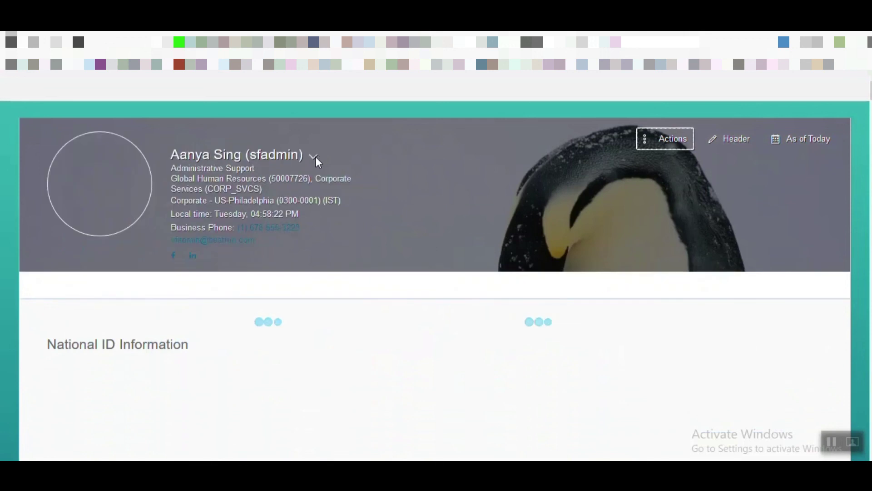
click(314, 158)
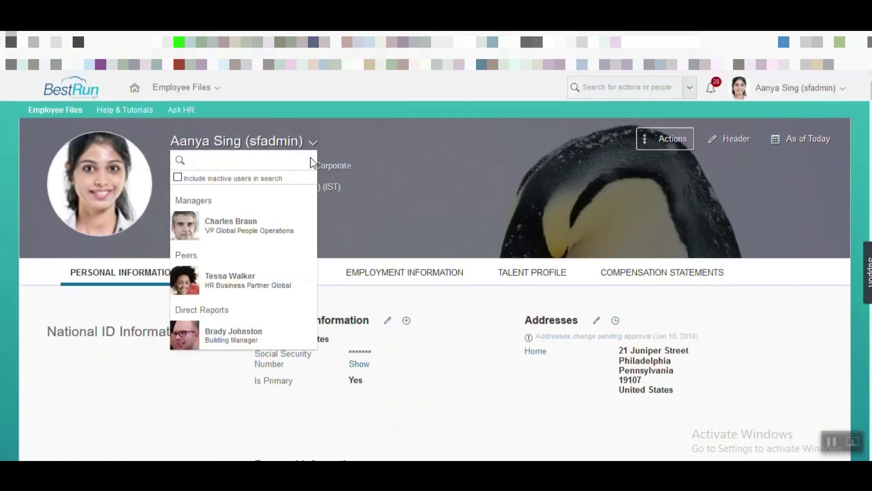
click(178, 177)
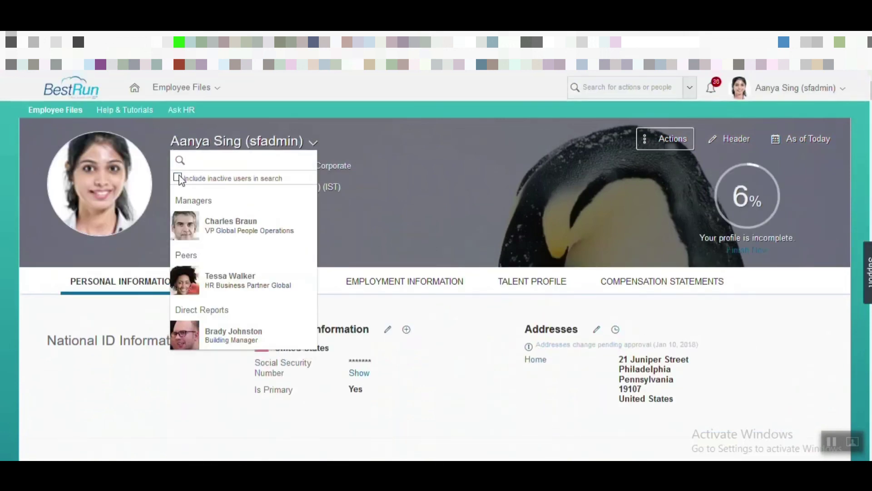
click(202, 163)
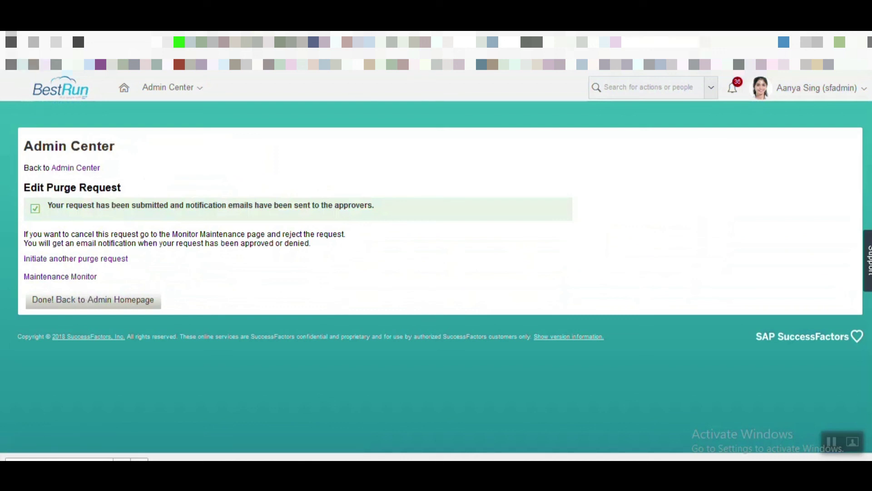
- Open Data Retention Management via 'data reten', start a new purge request, and browse its type list
click(669, 92)
text(data reten)
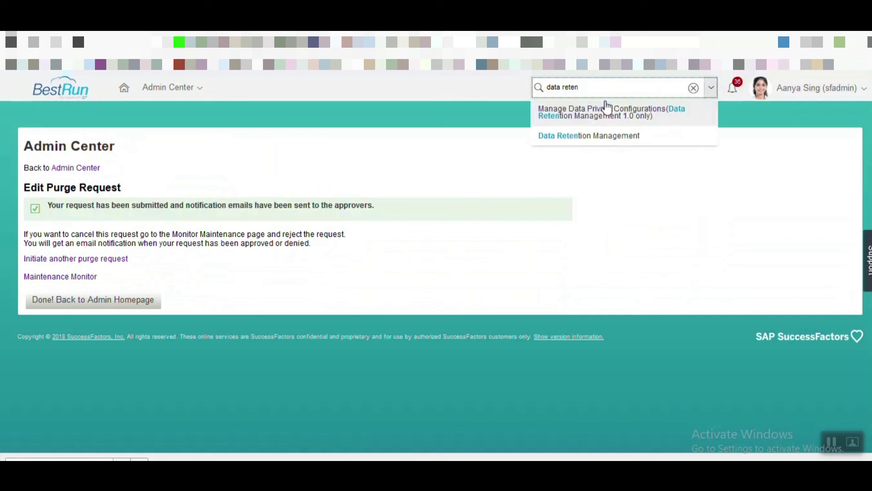
click(604, 139)
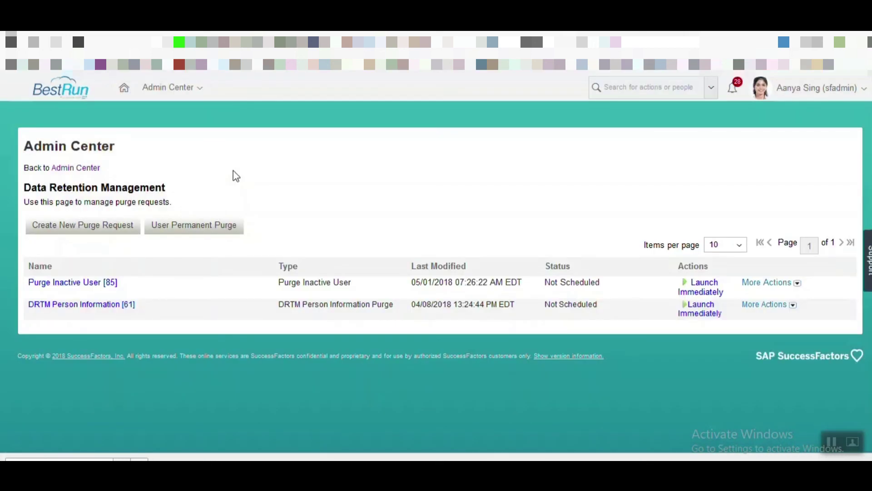
click(118, 231)
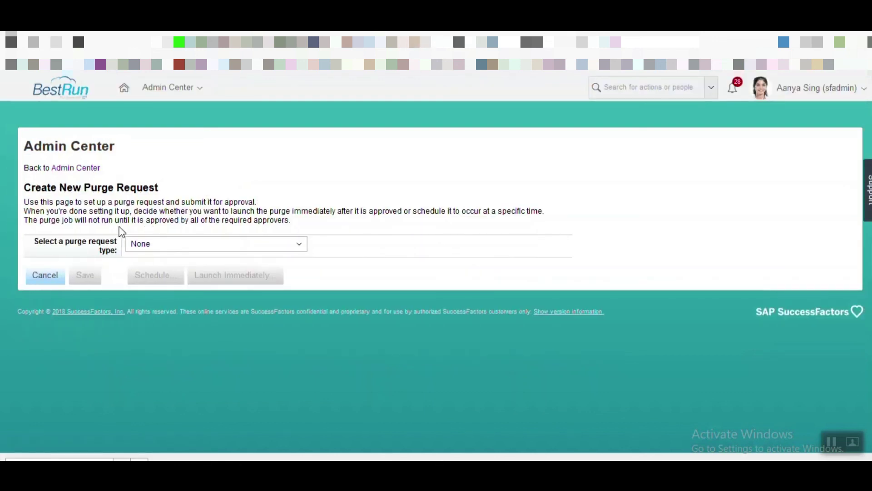
click(300, 244)
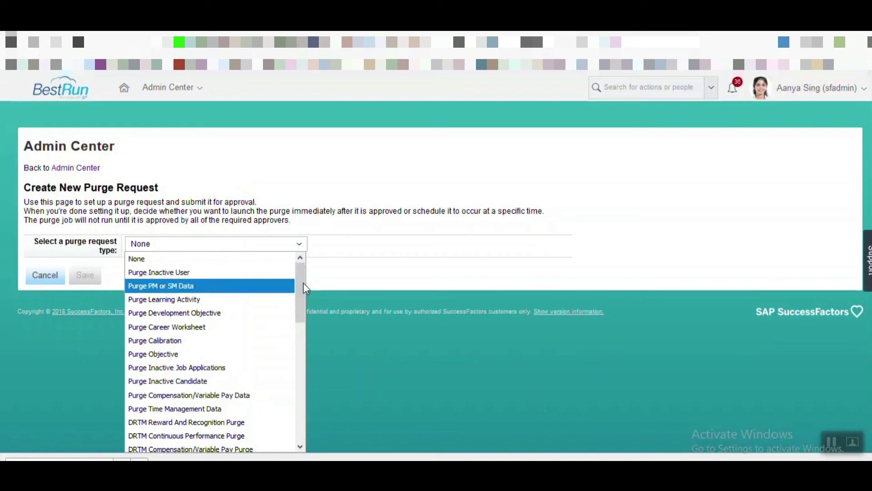
scroll(300, 448, down, 6)
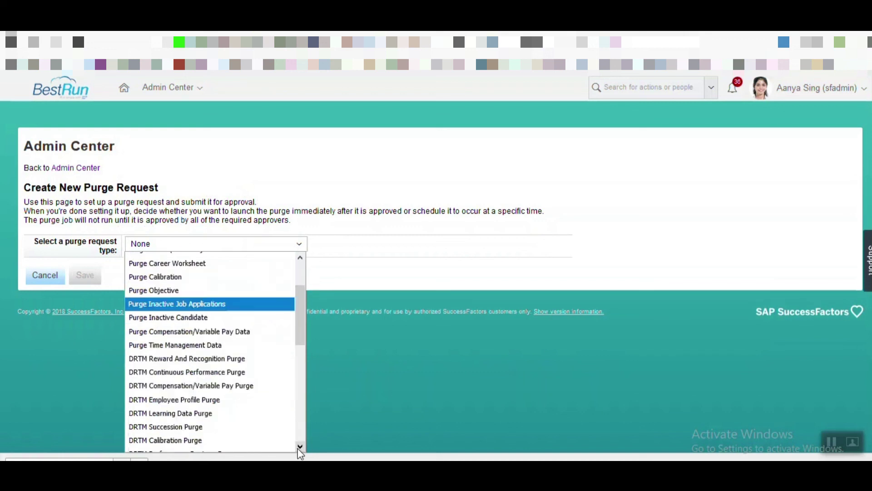